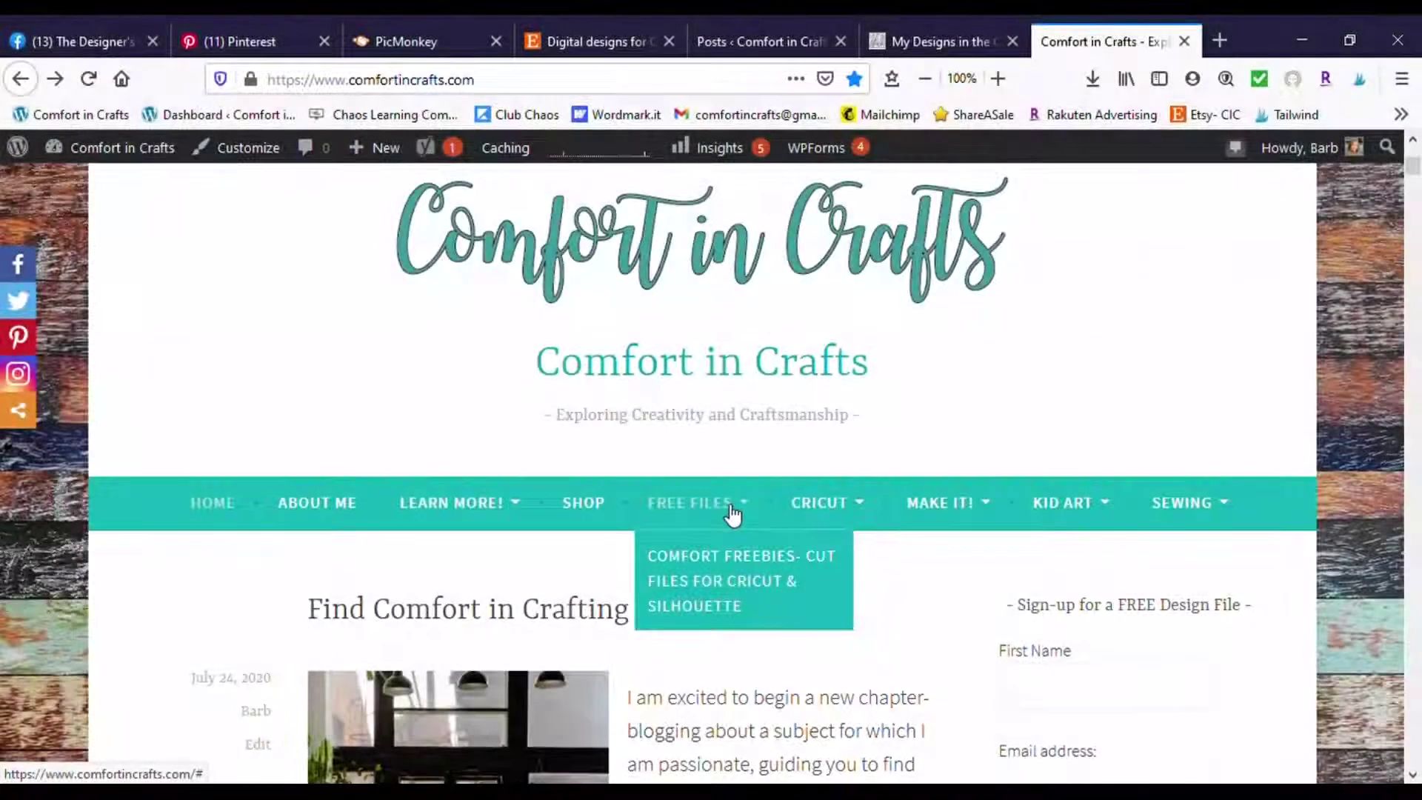
# Go to the Comfort Freebies cut files page from the FREE FILES menu
pyautogui.click(728, 597)
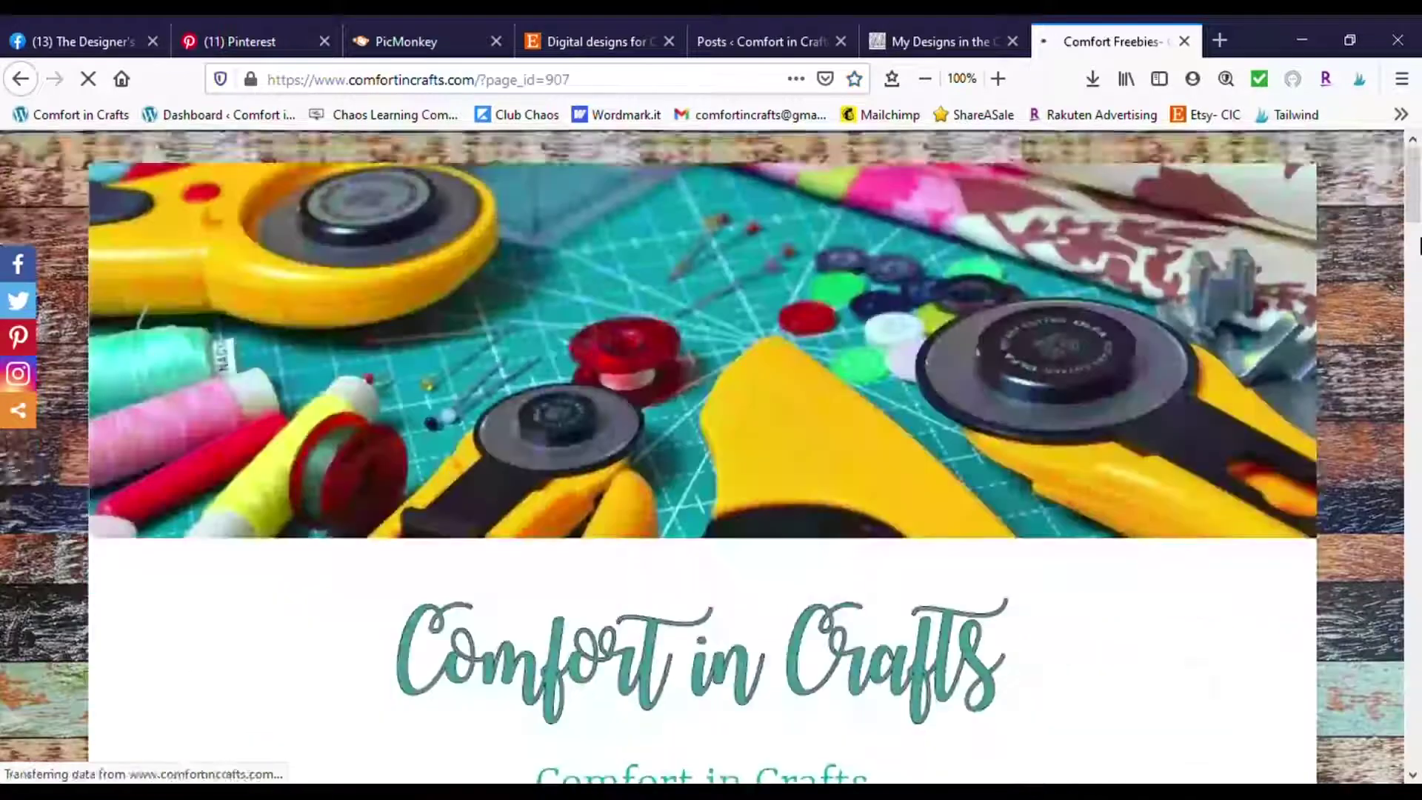
pyautogui.moveTo(1412, 191); pyautogui.dragTo(1414, 247)
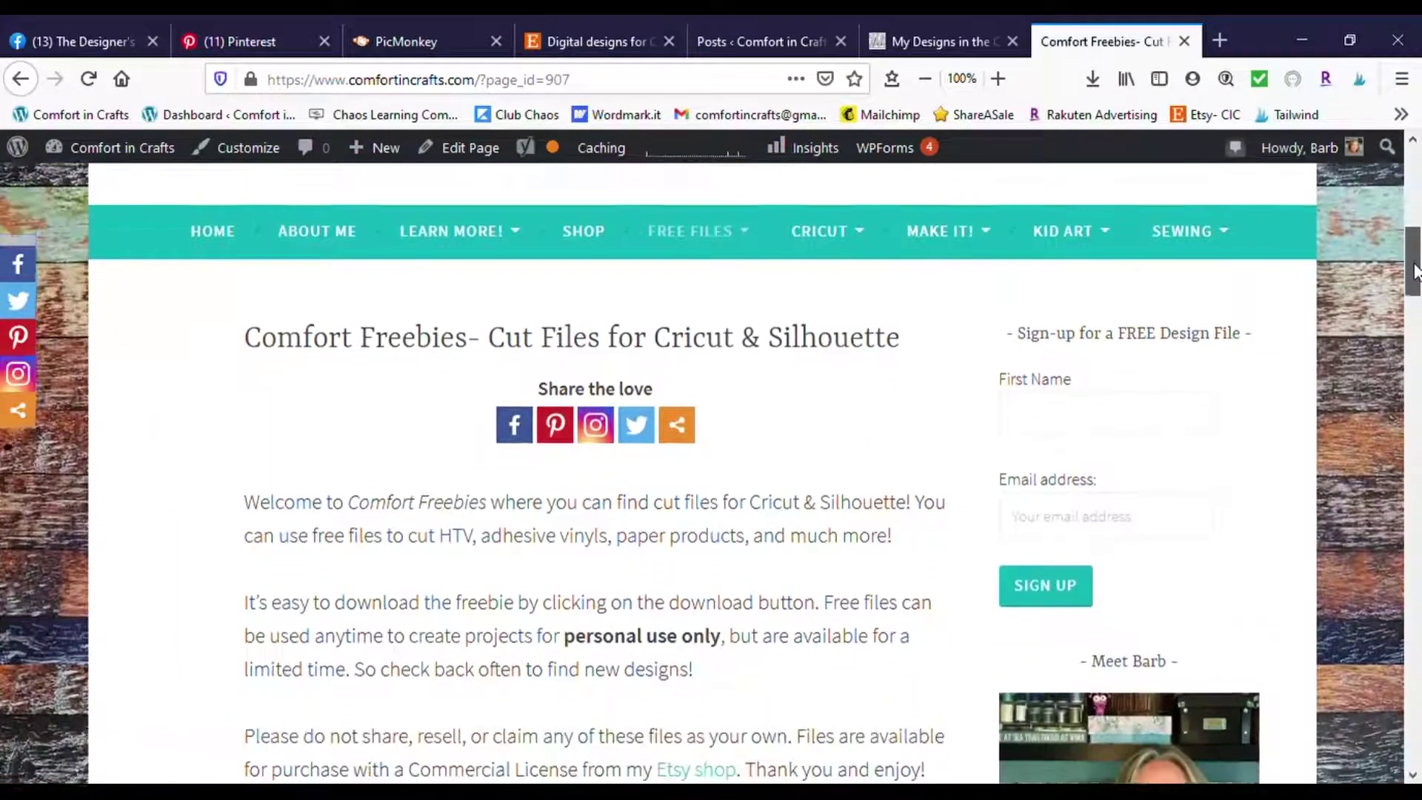
pyautogui.moveTo(1412, 247); pyautogui.dragTo(1411, 412)
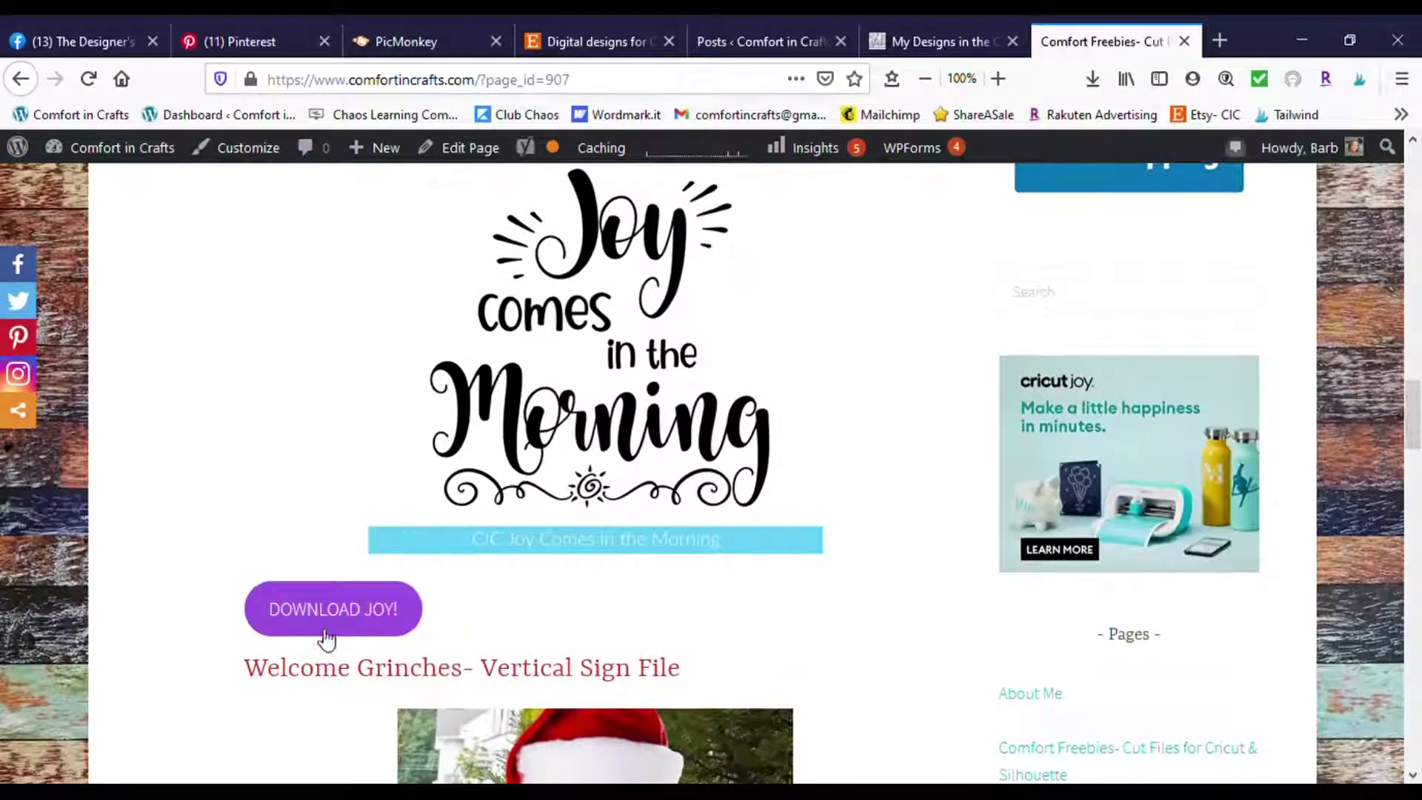
# Download the Joy Comes in the Morning file and start a new image upload in Design Space
pyautogui.click(342, 611)
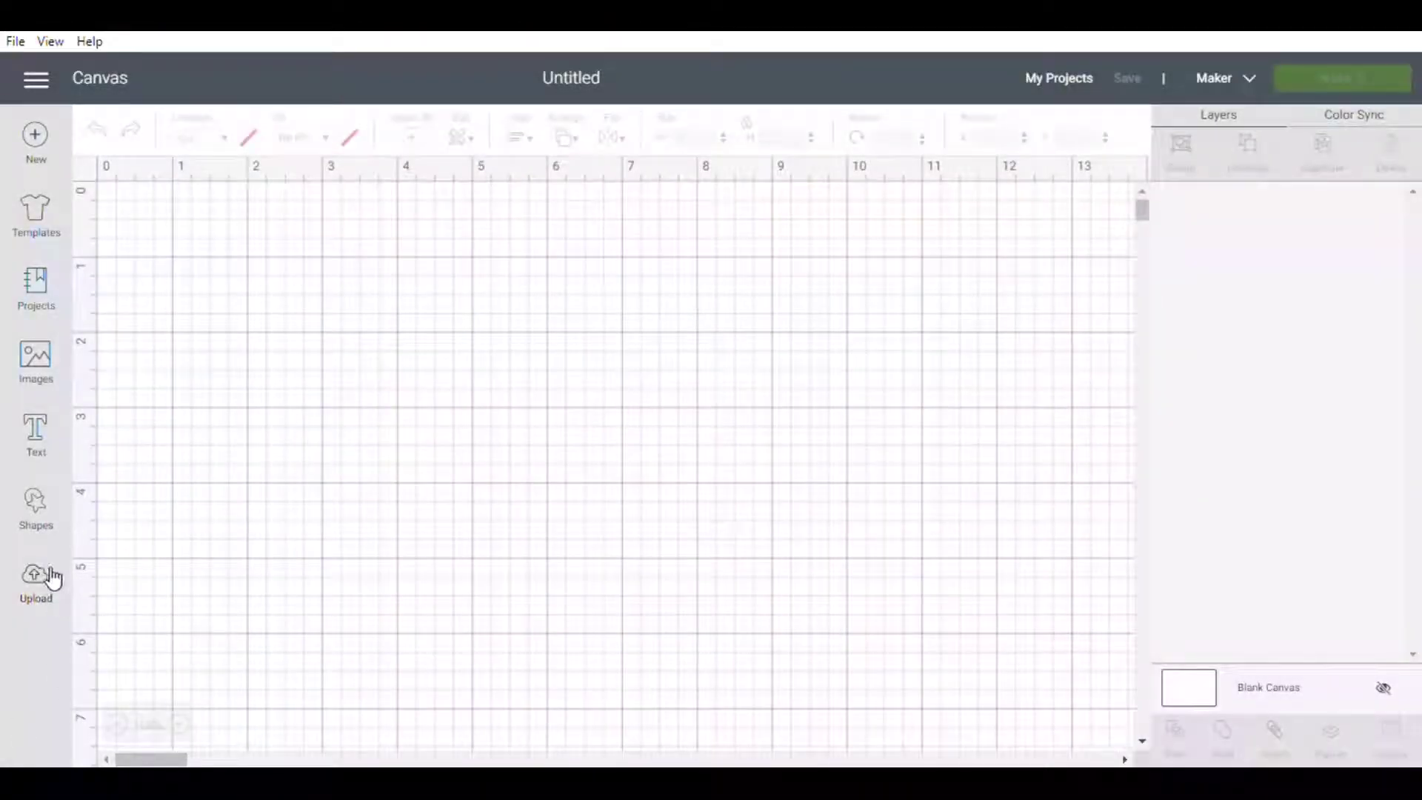
pyautogui.click(41, 579)
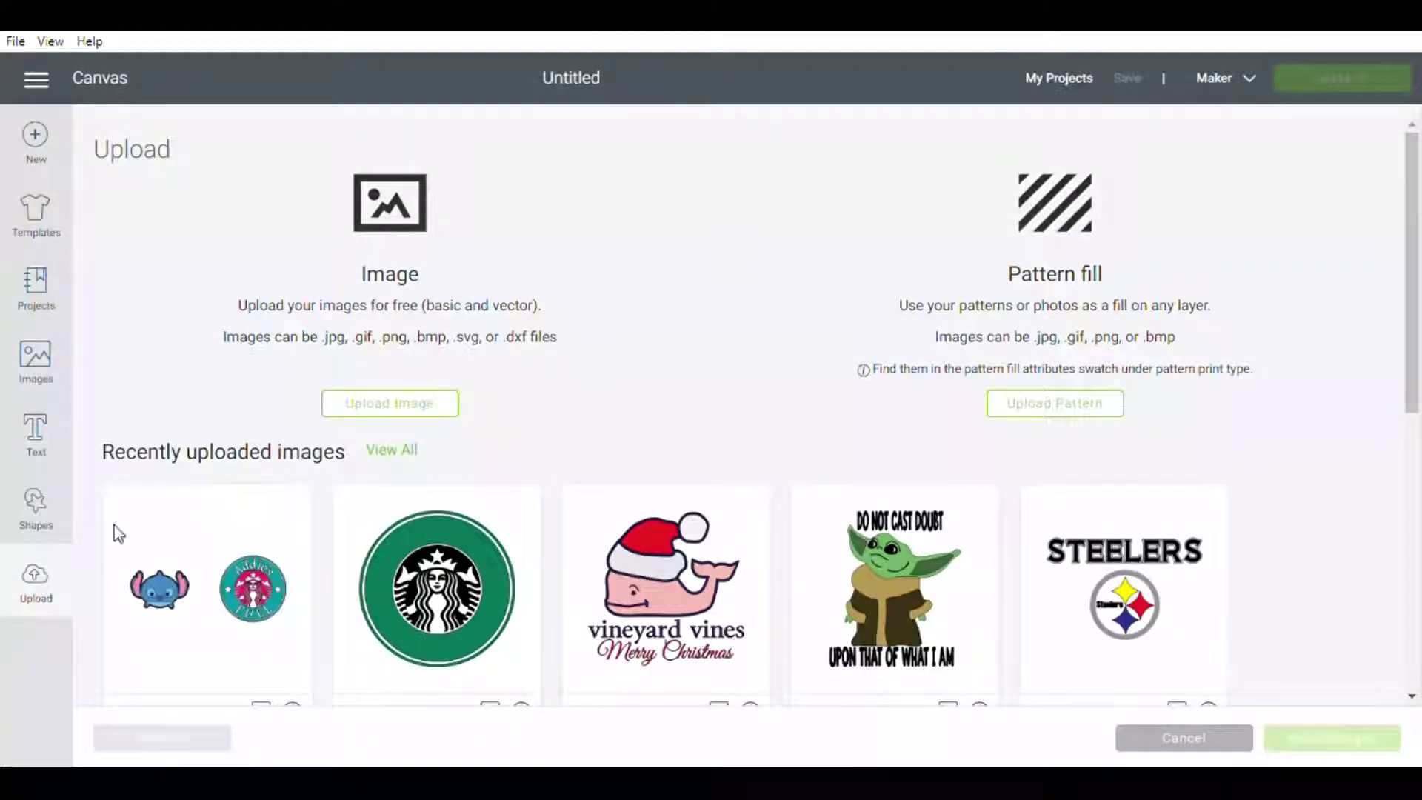
pyautogui.click(389, 412)
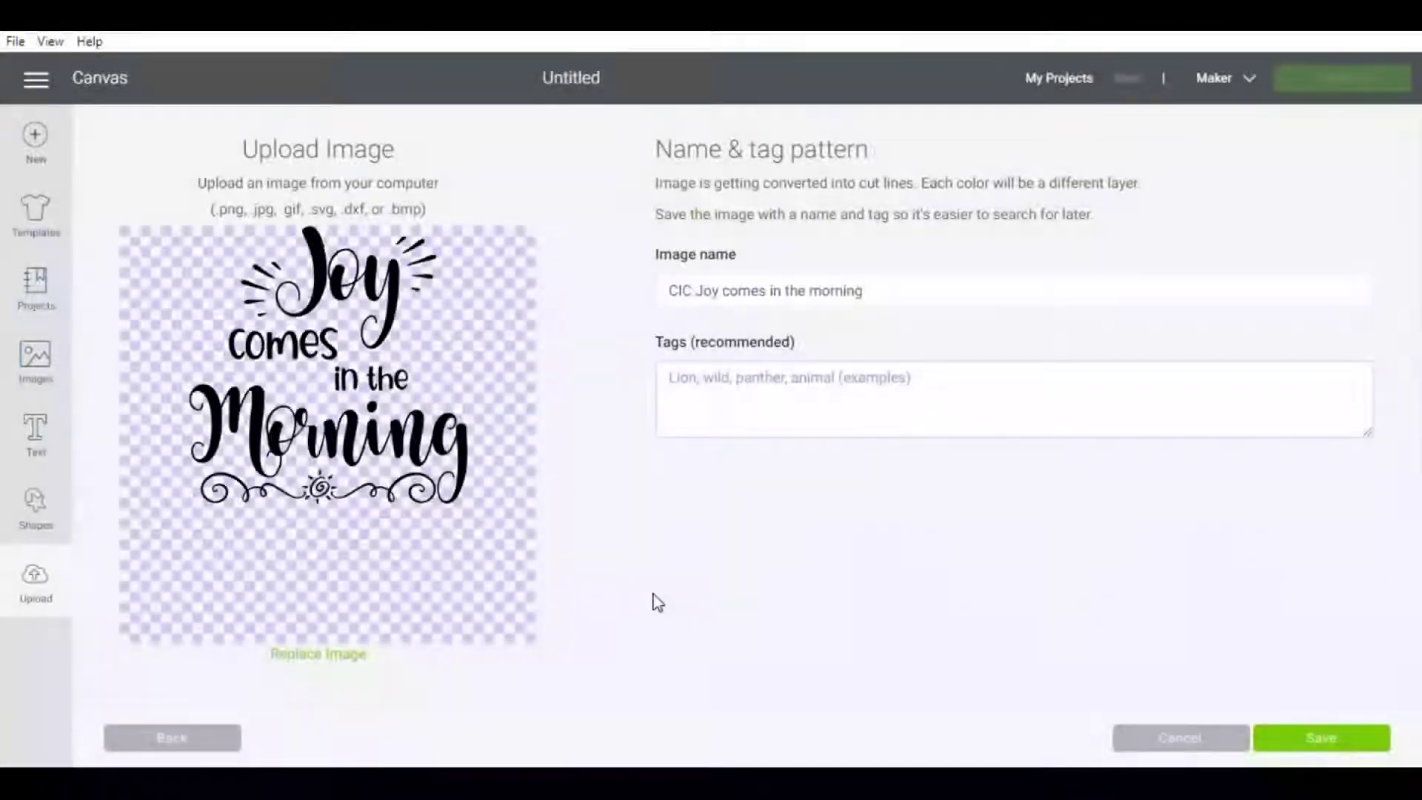
# Save 'CIC Joy comes in the morning' as a cut image and insert it onto the canvas
pyautogui.click(1315, 740)
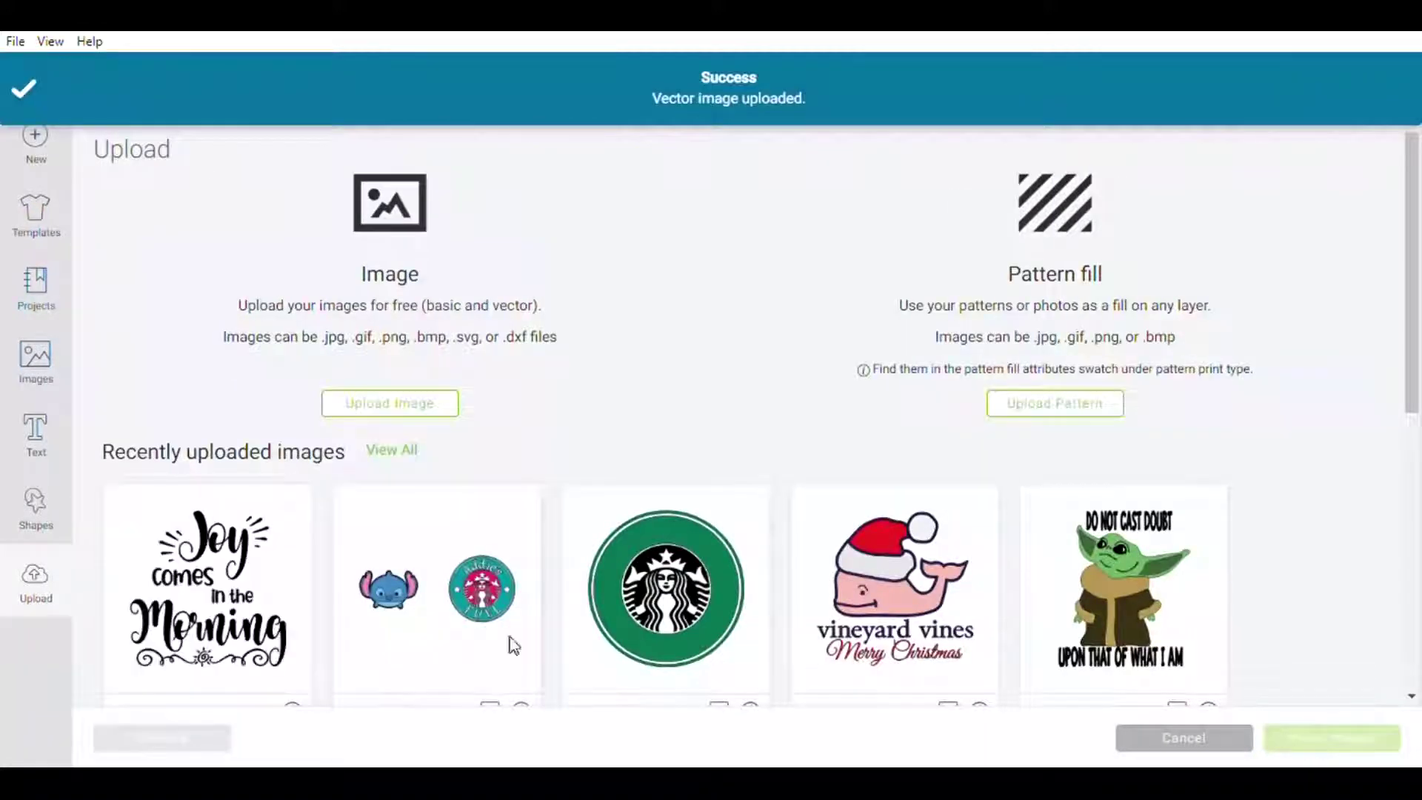
pyautogui.click(282, 636)
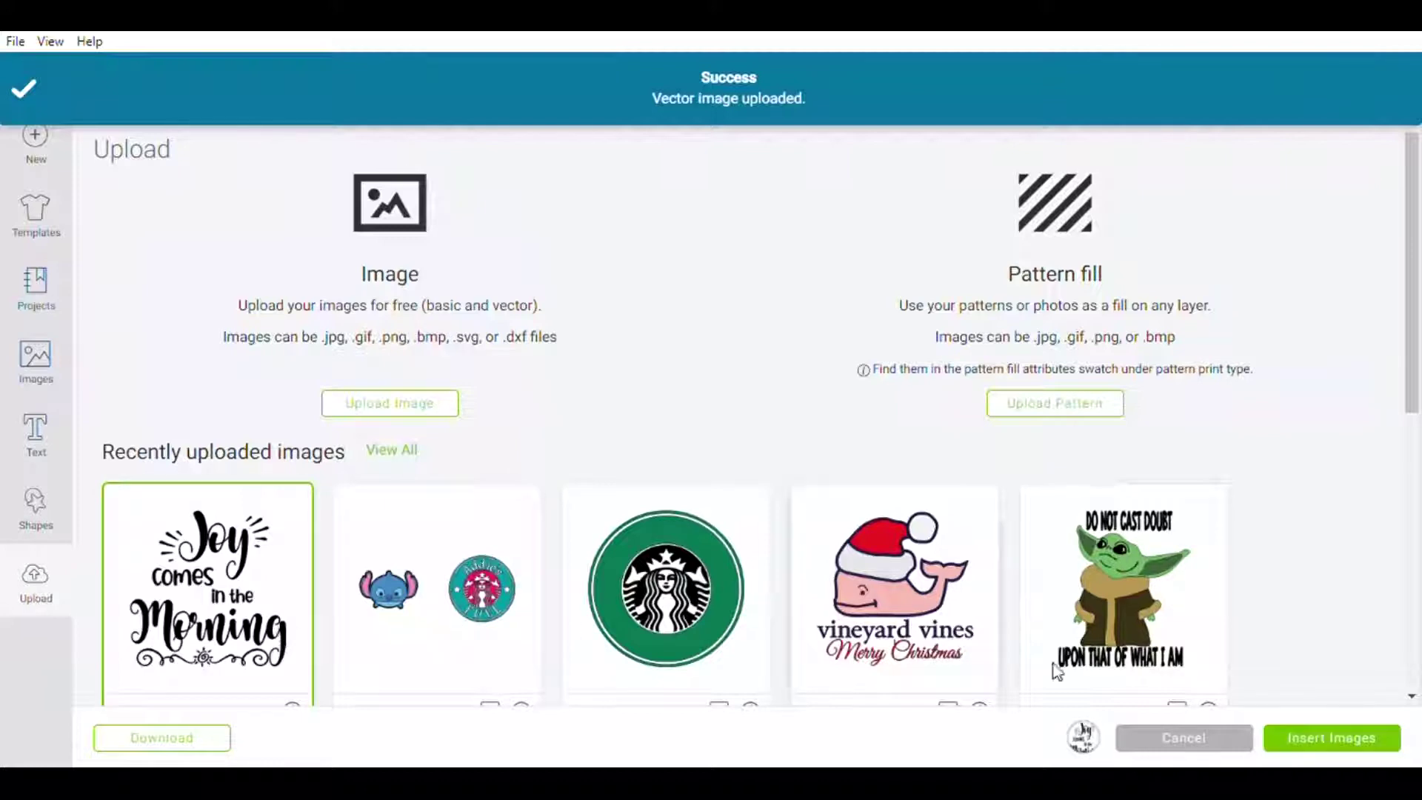
pyautogui.click(1294, 736)
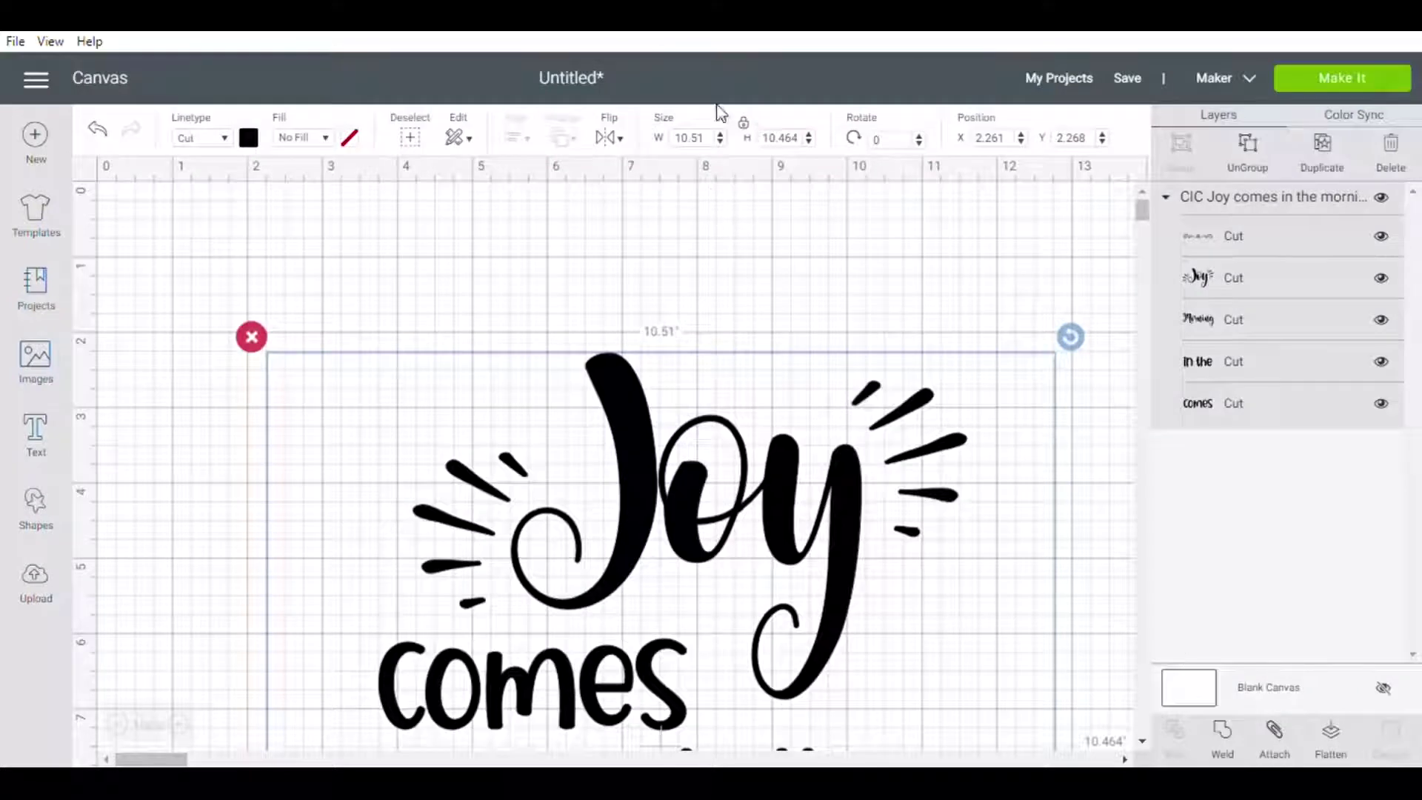
# Resize the design to 8 inches wide (about 7.965 inches tall)
pyautogui.moveTo(713, 146); pyautogui.dragTo(624, 152)
pyautogui.write('8')
pyautogui.press('Return')
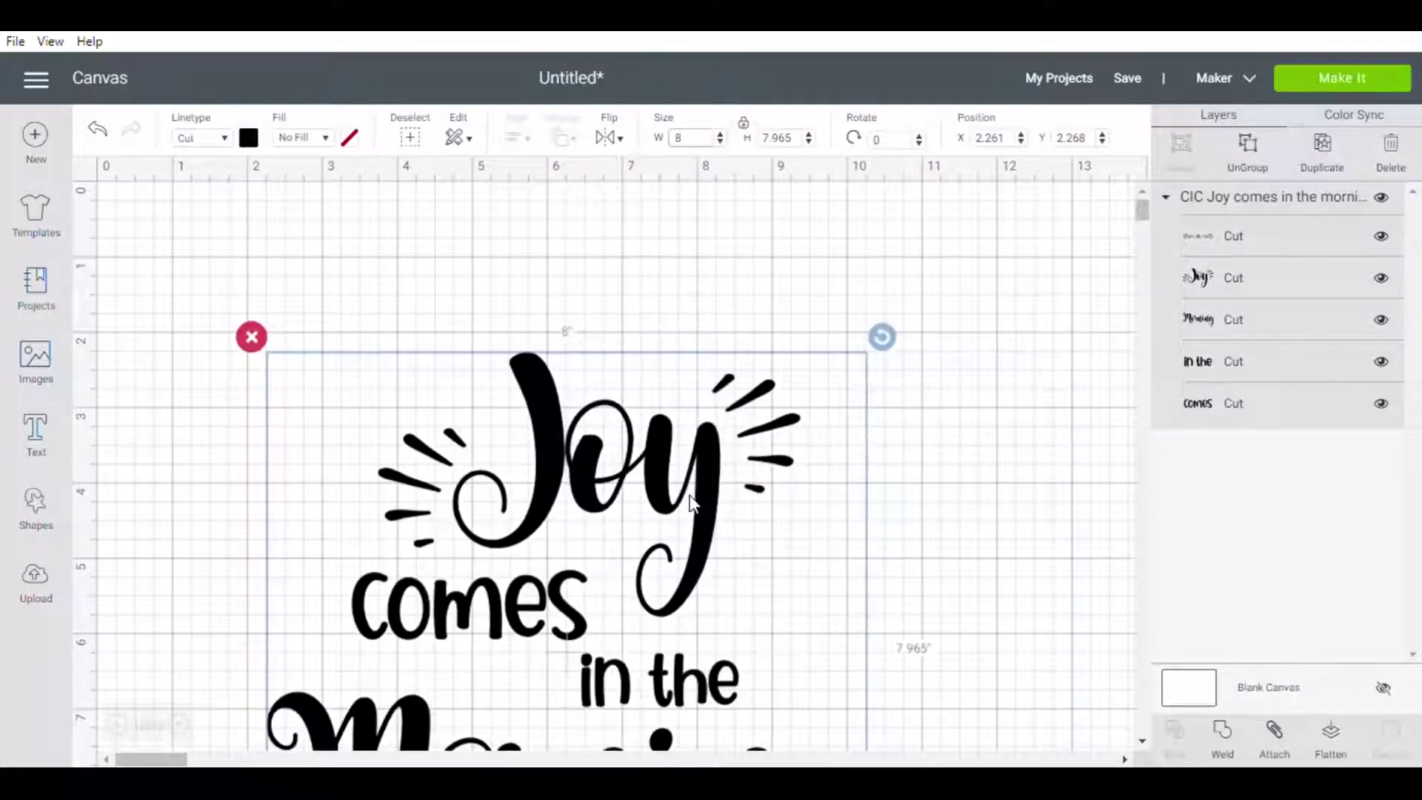